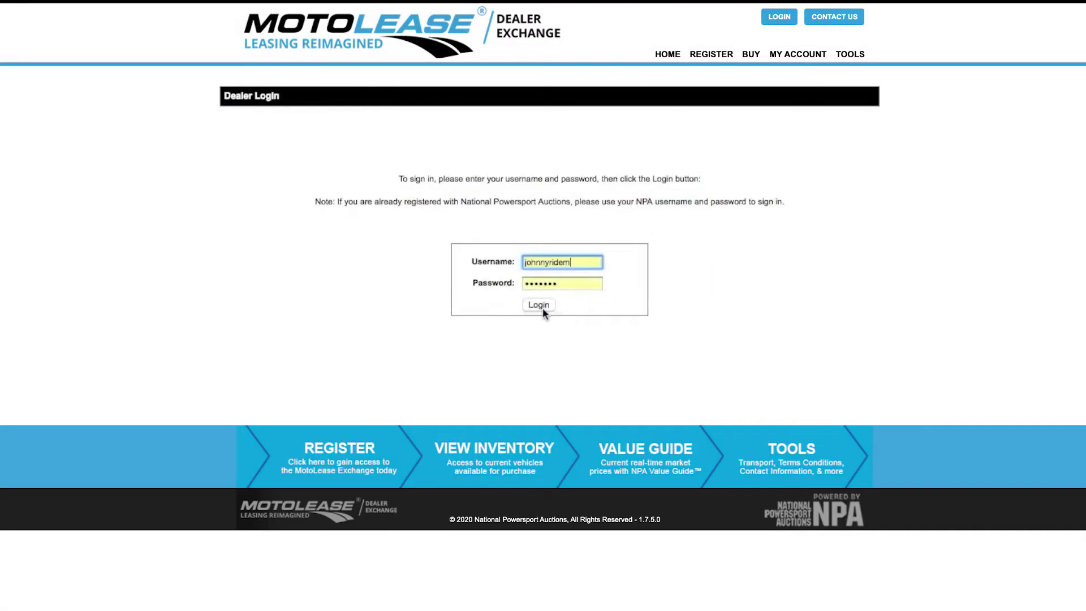
Log in to the dealer account from the Dealer Login page.
left_click(539, 306)
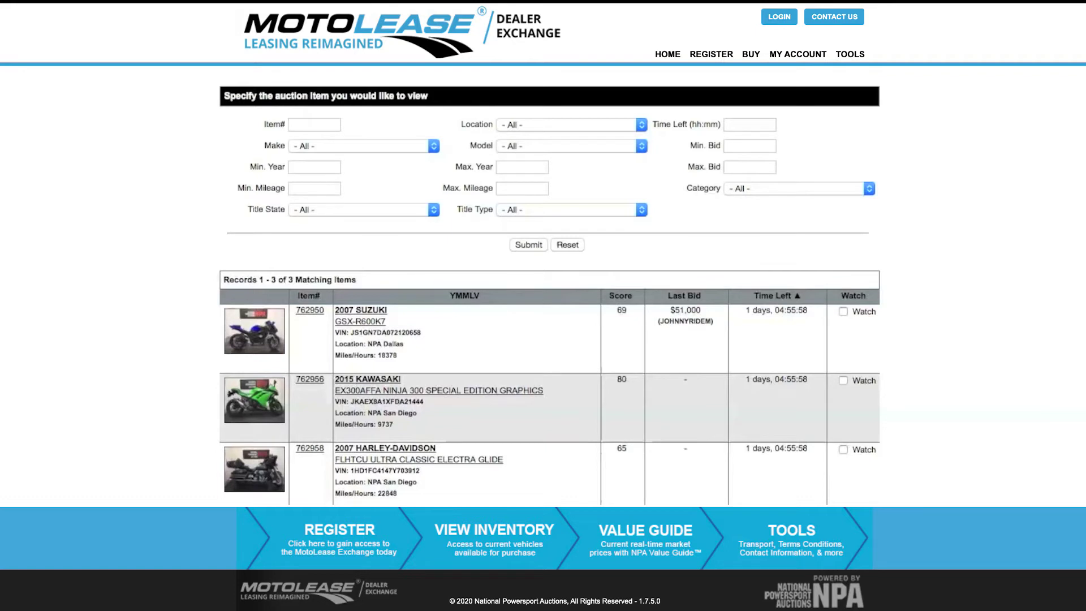
Look over the three auction results and open the 2015 Kawasaki Ninja 300 listing, item 762956.
left_click(393, 312)
left_click(395, 321)
left_click(425, 333)
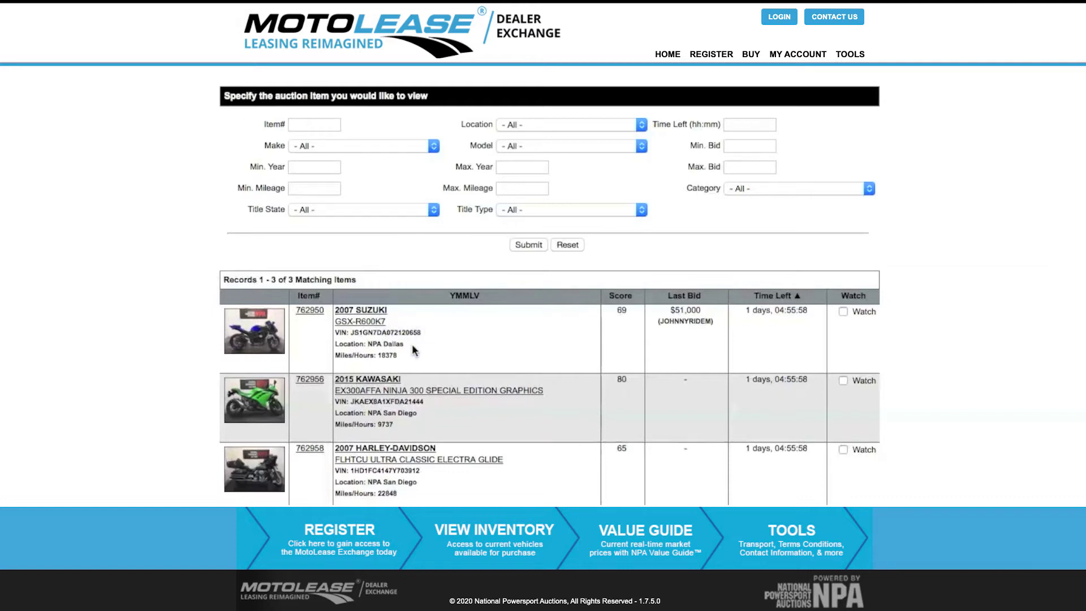
left_click(409, 346)
left_click(614, 320)
left_click(684, 328)
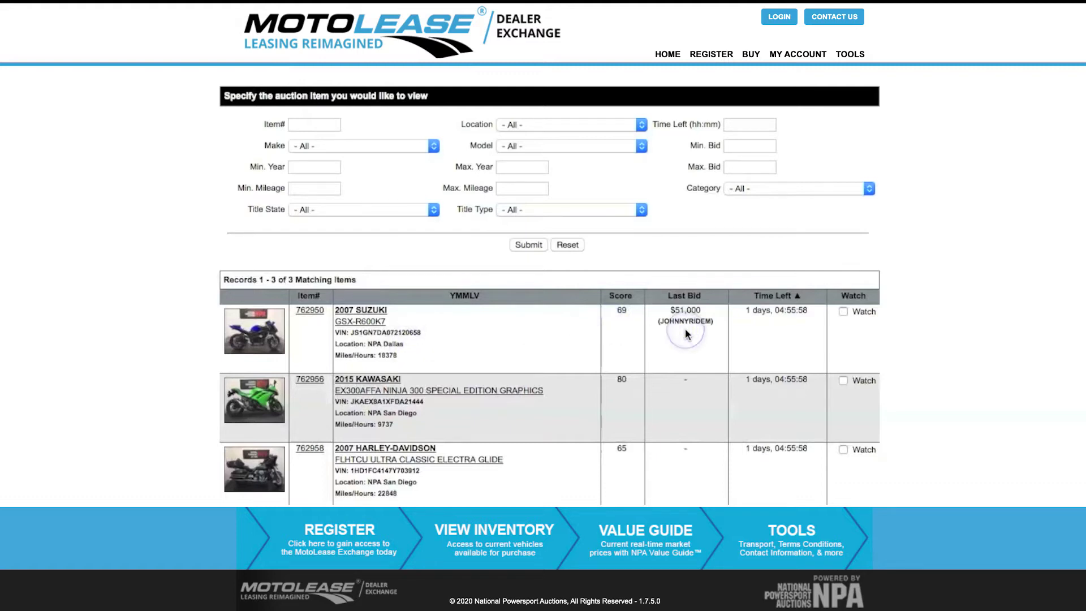
left_click(772, 327)
left_click(856, 324)
left_click(251, 409)
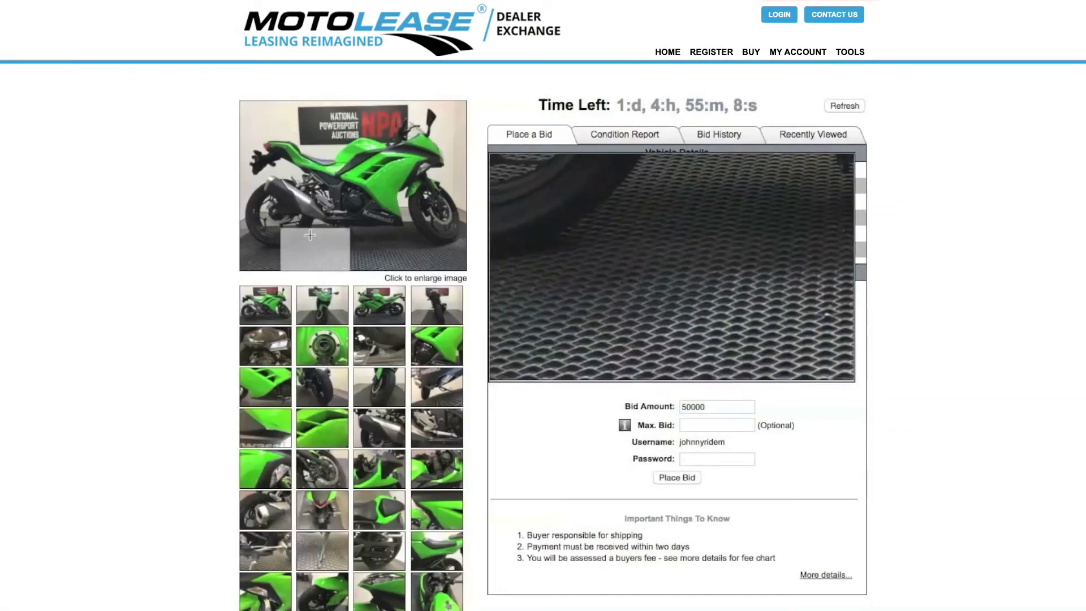
Switch the main photo to the front view and display the condition report (overall condition 80).
left_click(327, 311)
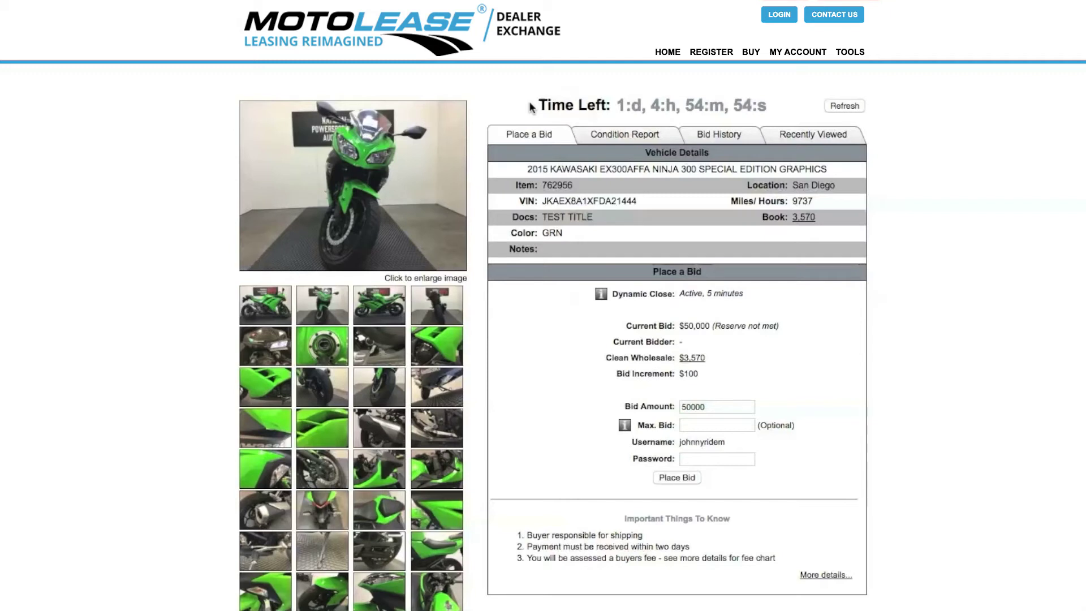
left_click(600, 136)
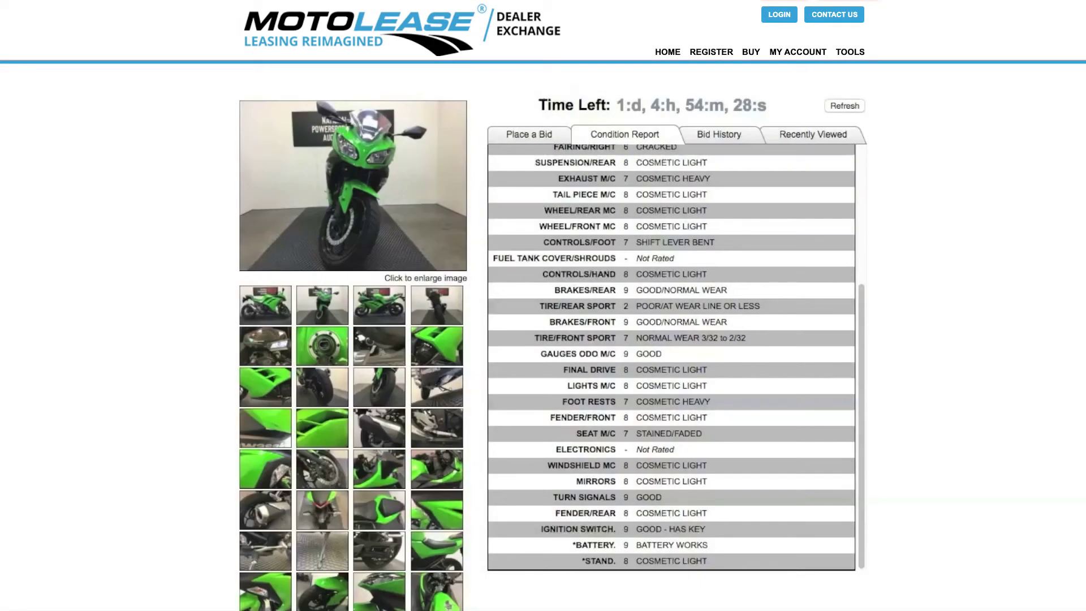
Check the Ninja 300's bid history, which shows no bids yet.
left_click(750, 141)
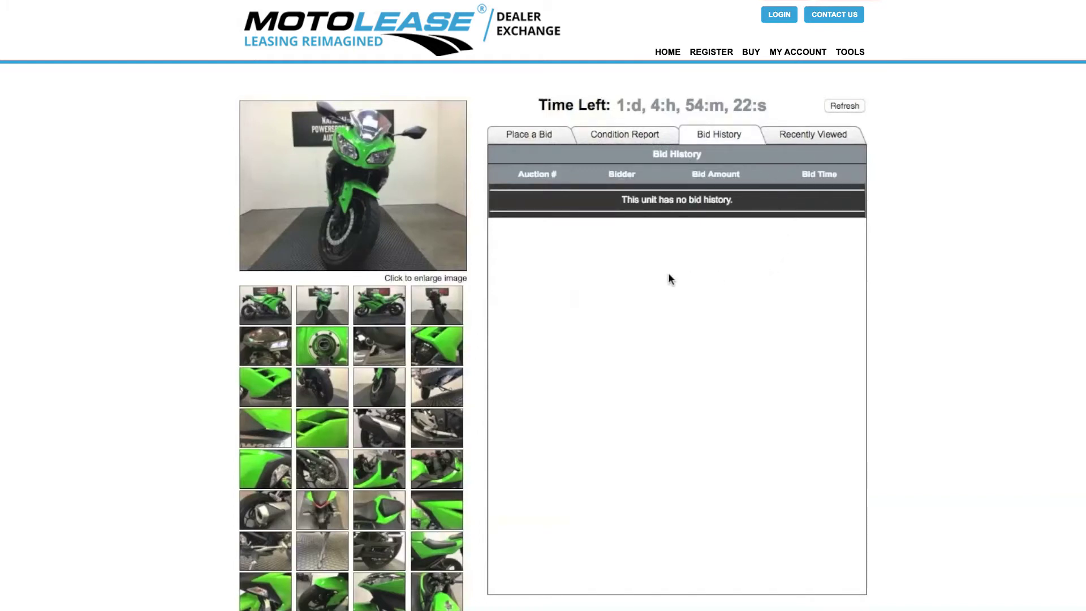
left_click(505, 180)
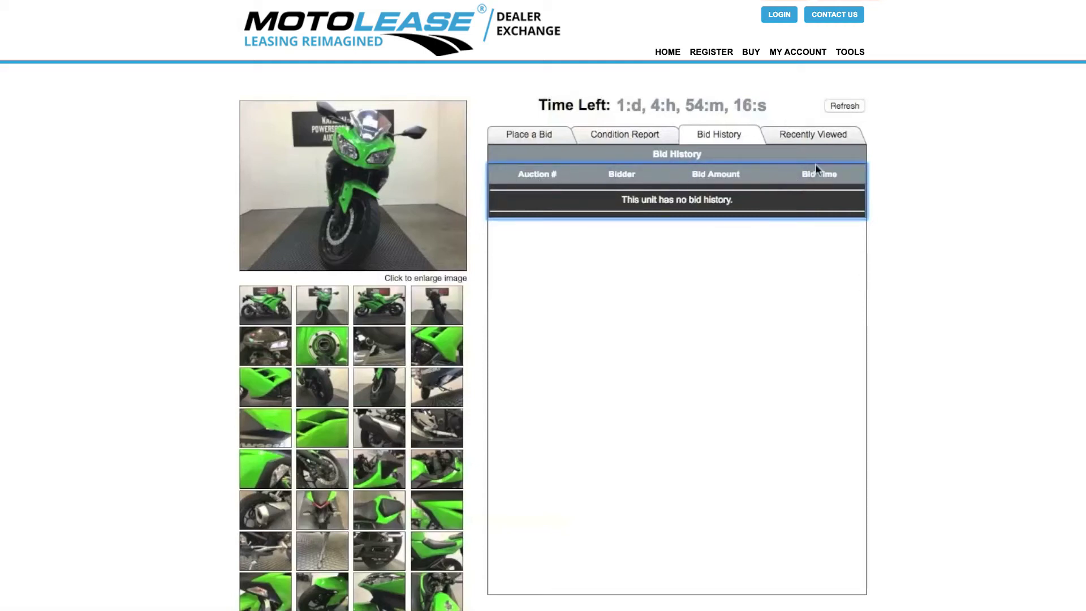
Review Recently Viewed vehicles and reload the Ninja 300 Place a Bid page ($50,000 current bid).
left_click(857, 140)
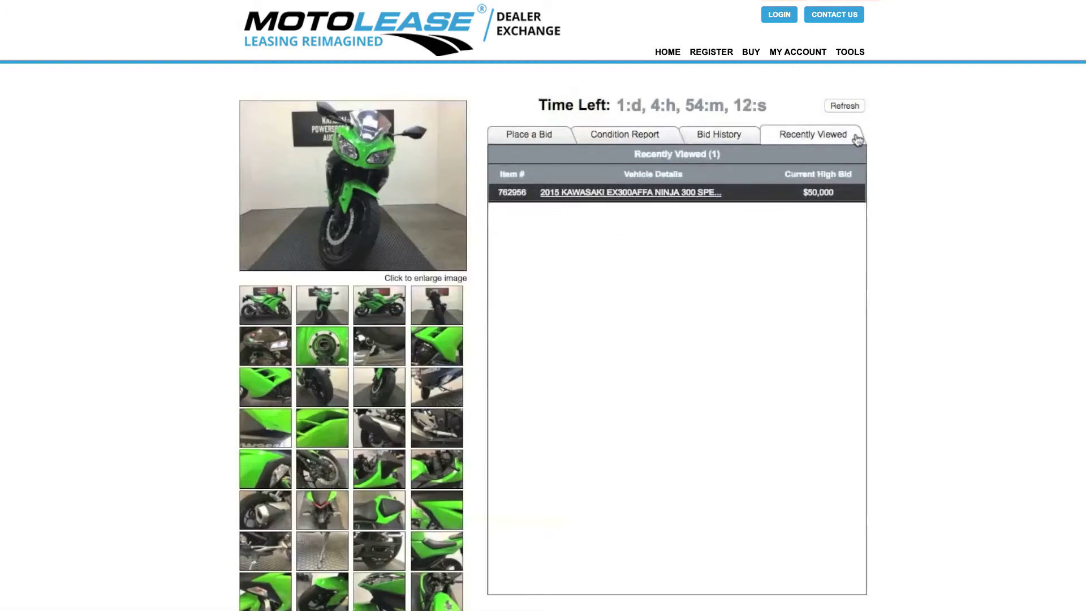
left_click(514, 205)
left_click(822, 207)
left_click(671, 196)
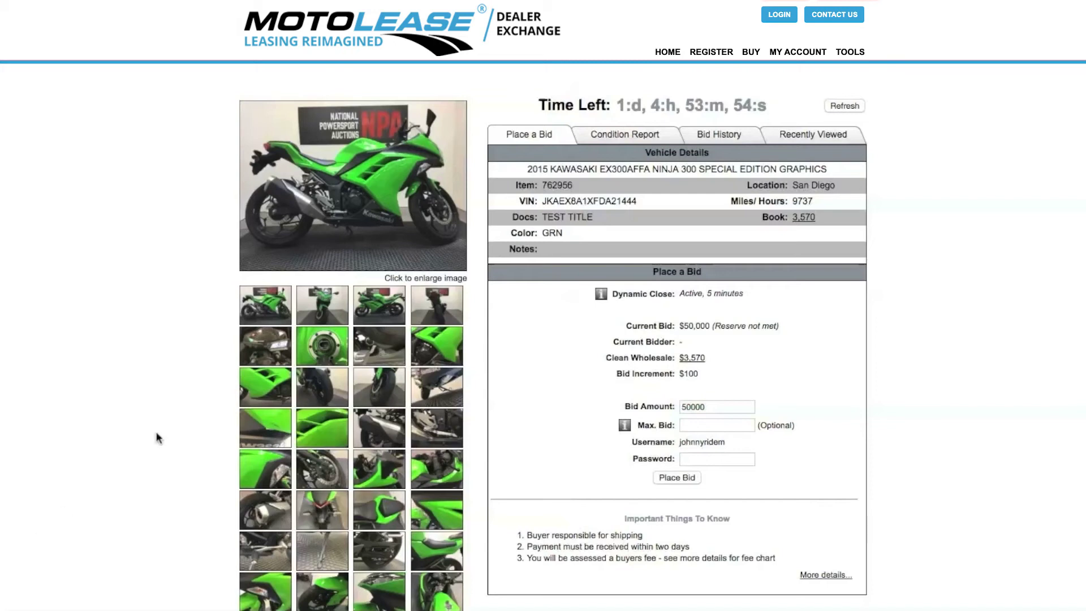
Open the NPA Value Guide from the 3,570 book value: 5 similar units, average $3,060.
left_click(505, 138)
left_click(507, 198)
left_click(508, 251)
left_click(736, 182)
left_click(801, 219)
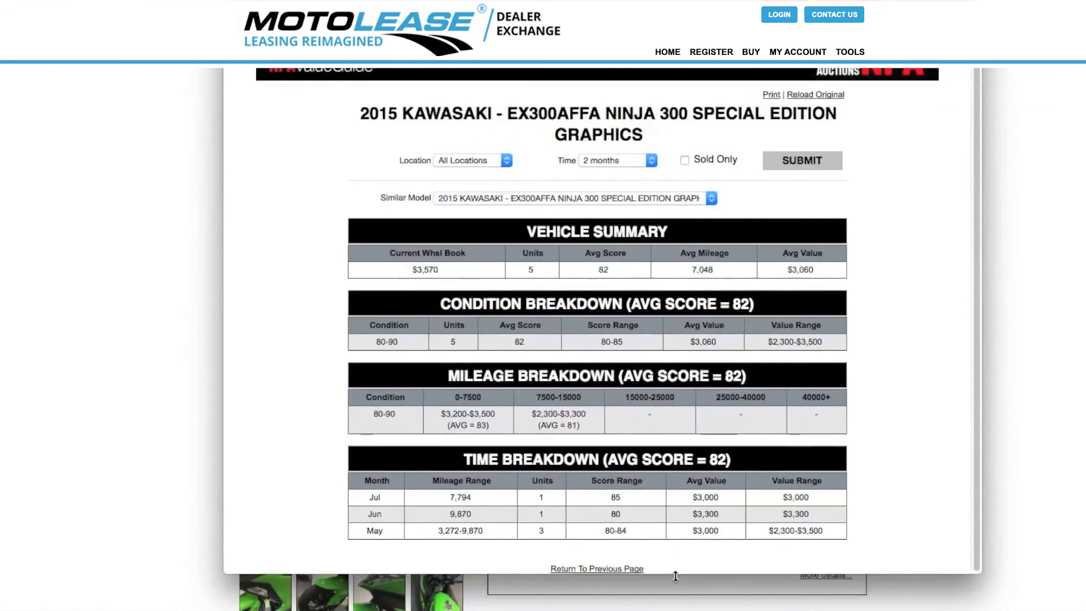
left_click(674, 576)
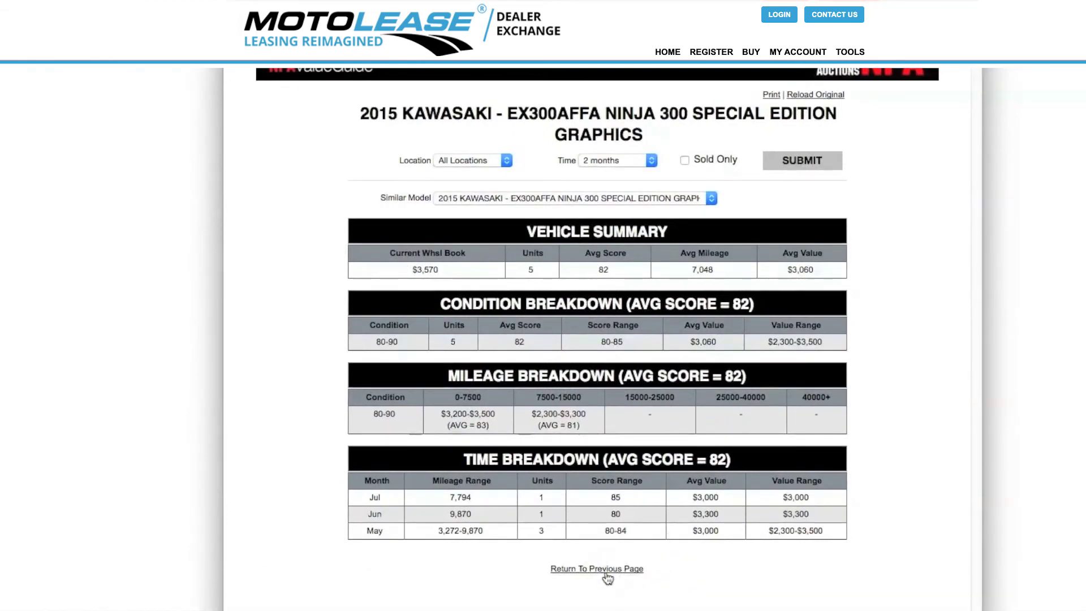
Go back from the value guide report to the Ninja 300's bid form.
left_click(604, 573)
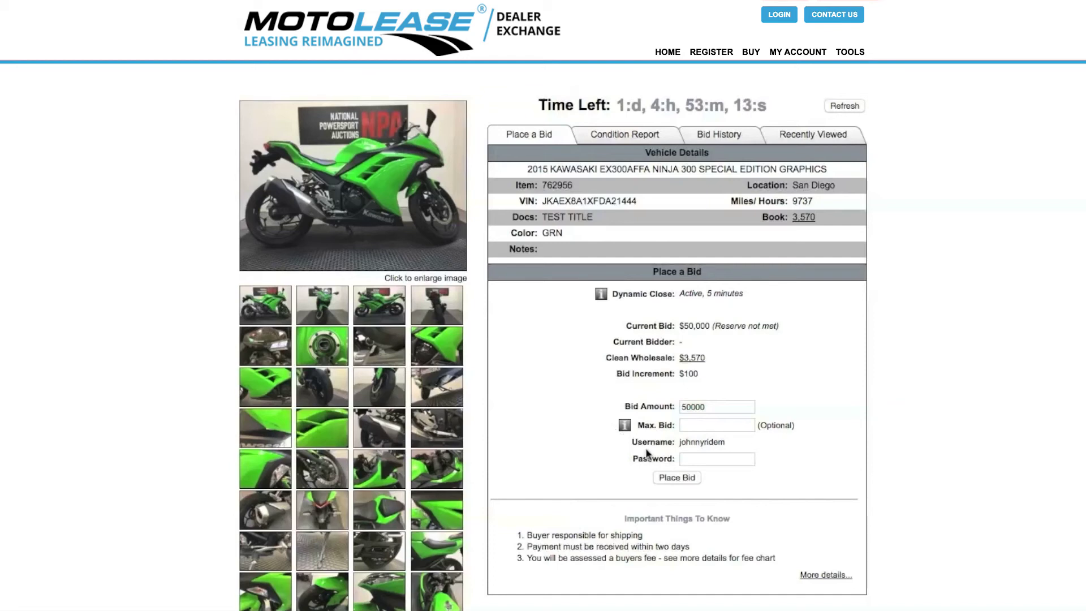
left_click(758, 294)
Enter a 51000 max bid and the account password, then submit the bid.
left_click(732, 426)
type("51000")
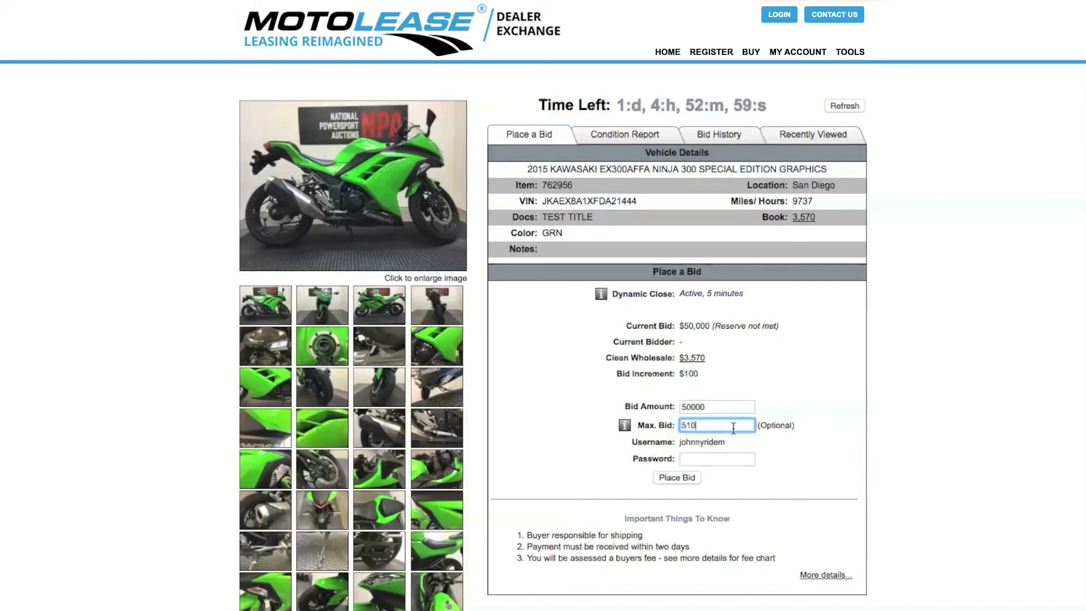
left_click(740, 459)
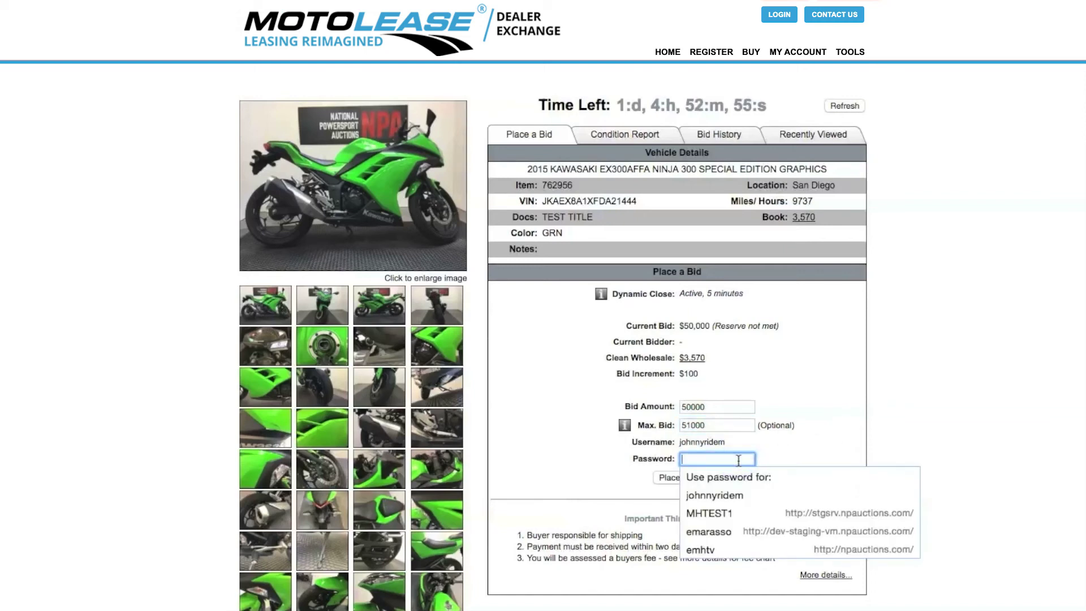
type("••••••")
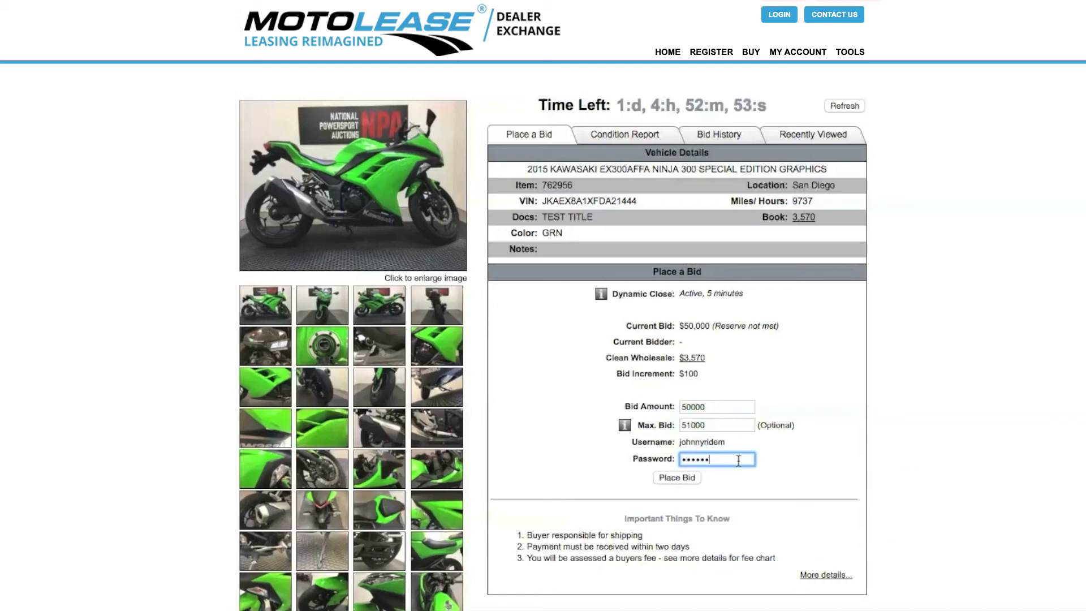
left_click(693, 477)
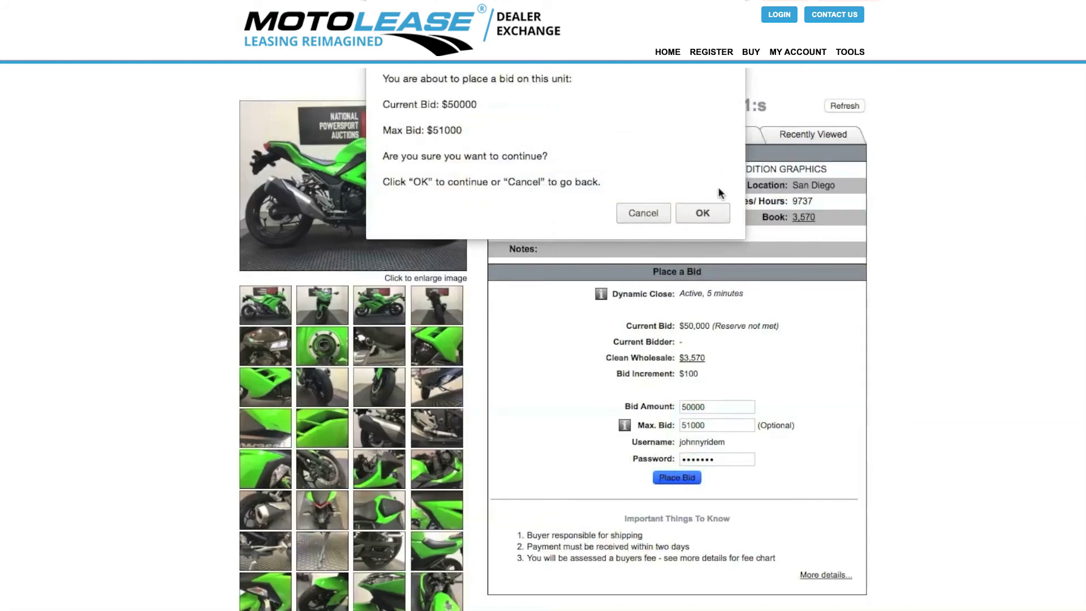
Accept the confirmation to place the bid ($50000 current, $51000 max).
left_click(702, 214)
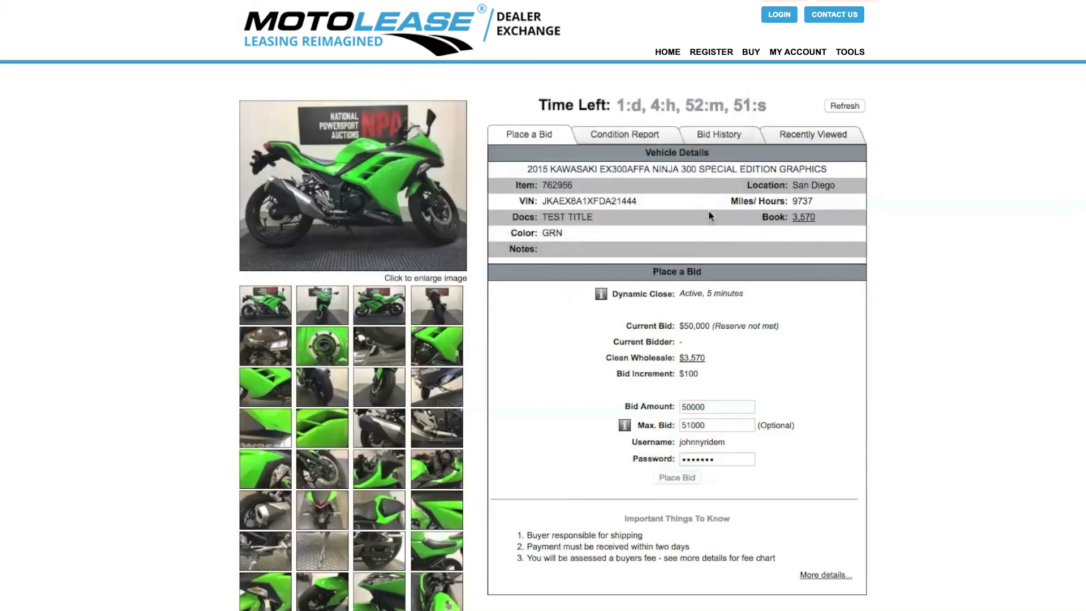